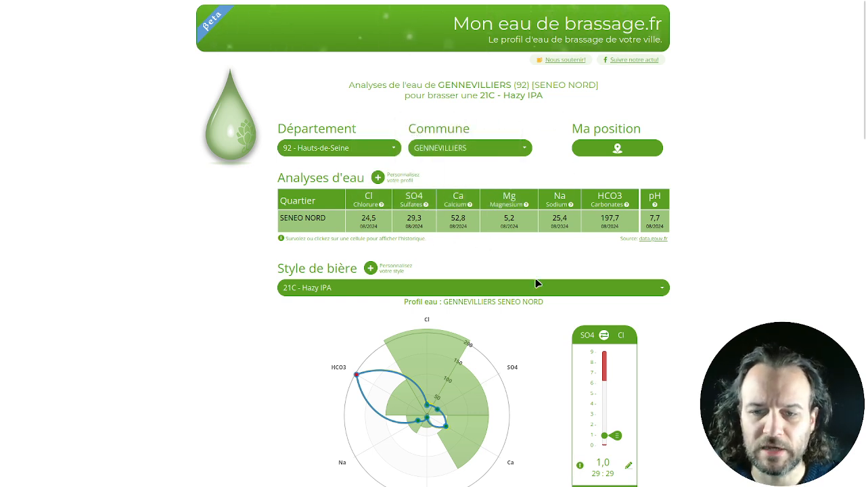
# Step: Examine the SO4:Cl ratio control, its explanatory note, and the equivalent doses for the different forms of calcium chloride
pyautogui.scroll(-3, 706, 257)
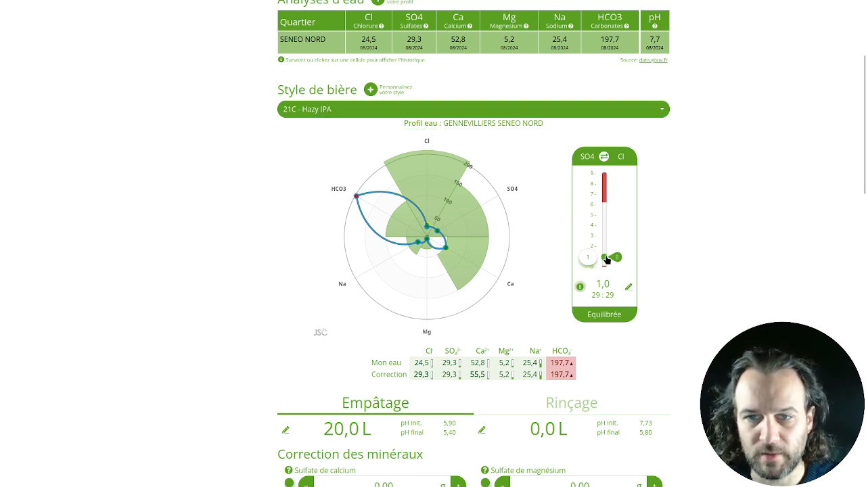
pyautogui.moveTo(606, 259); pyautogui.dragTo(605, 261)
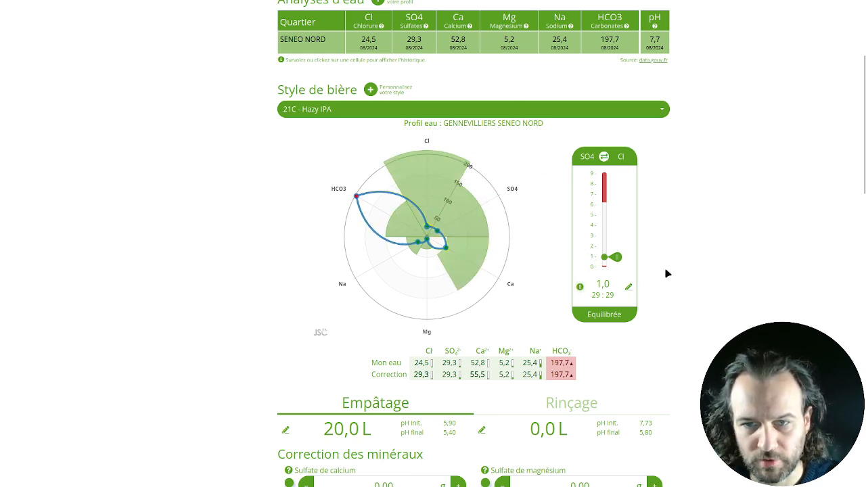
pyautogui.moveTo(581, 288)
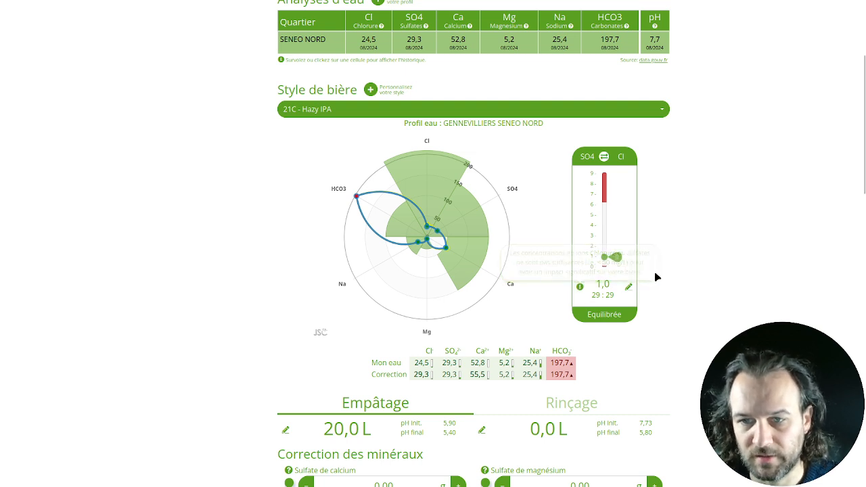
pyautogui.scroll(-2, 639, 289)
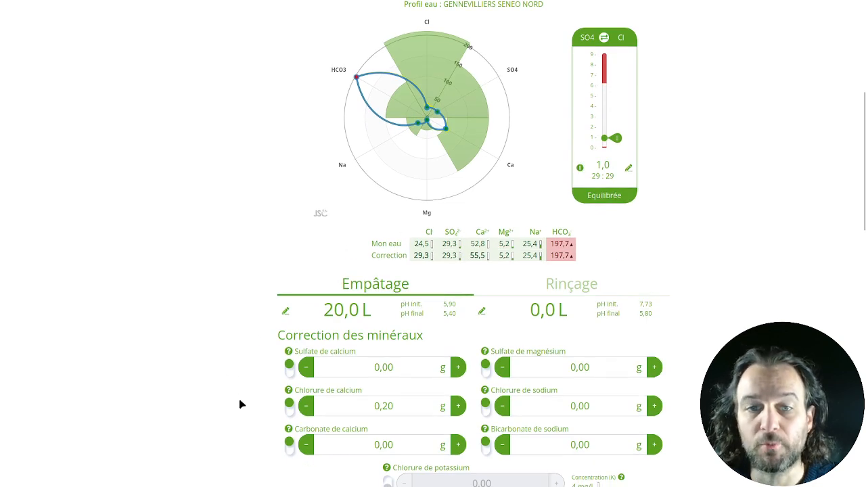
pyautogui.scroll(-1, 250, 382)
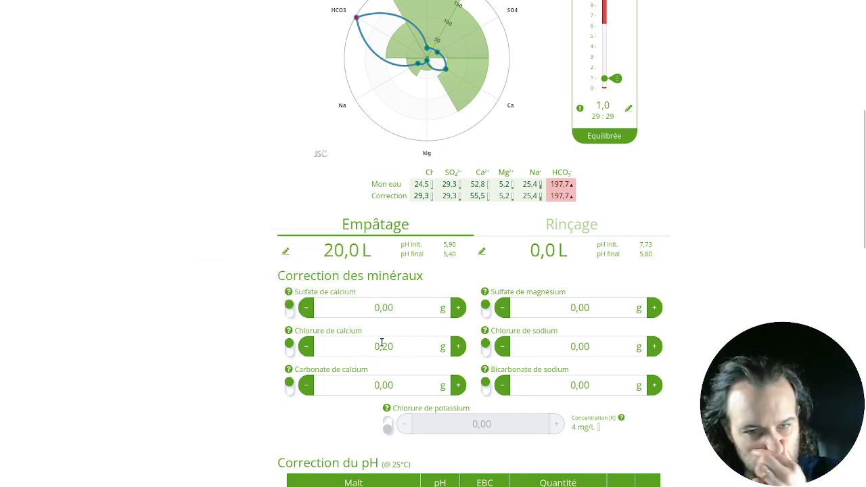
pyautogui.moveTo(288, 329)
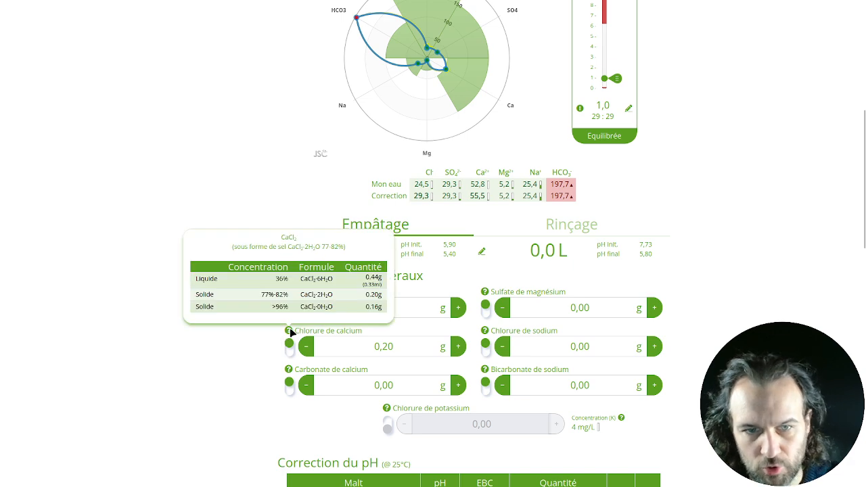
pyautogui.scroll(-1, 423, 330)
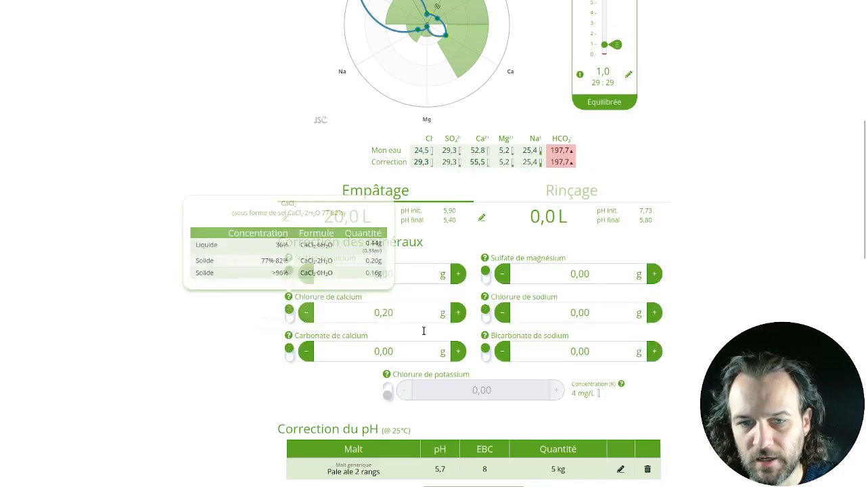
# Step: Enable potassium chloride in the mineral corrections and set its amount to 2 g
pyautogui.scroll(-3, 423, 330)
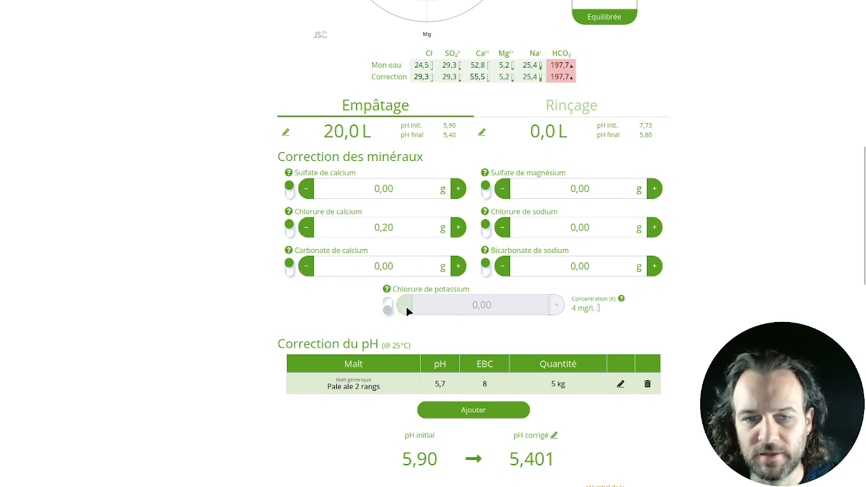
pyautogui.click(387, 306)
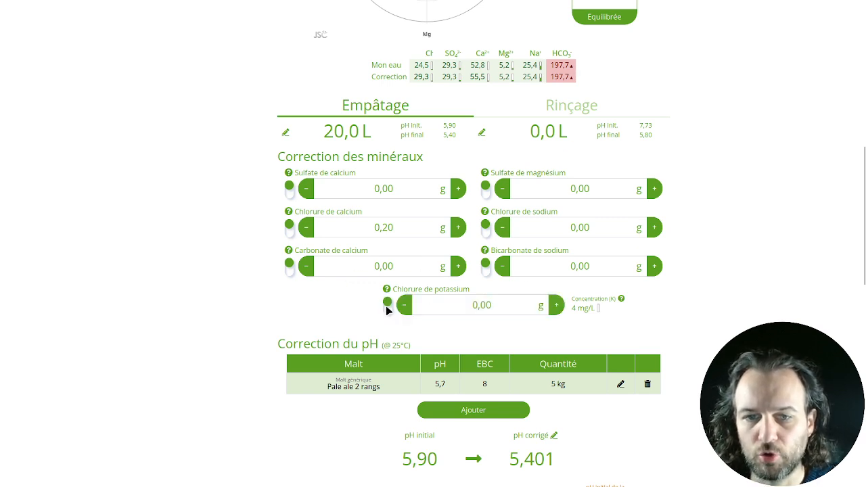
pyautogui.click(457, 307)
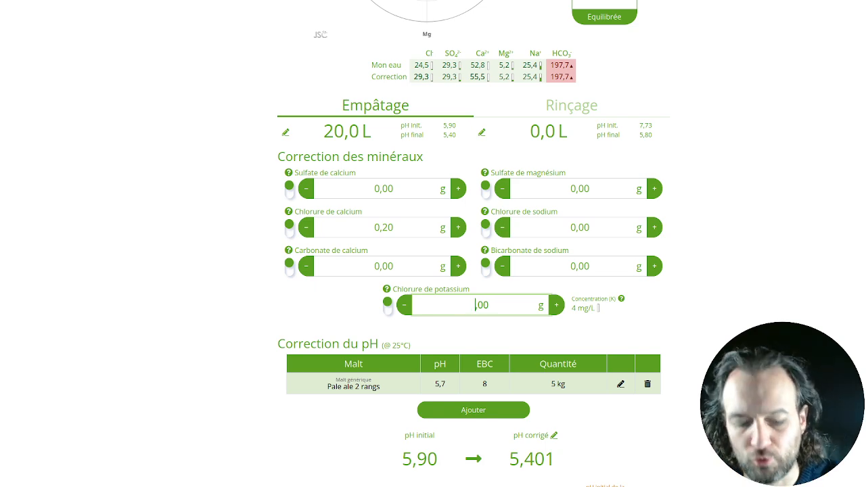
pyautogui.click(708, 332)
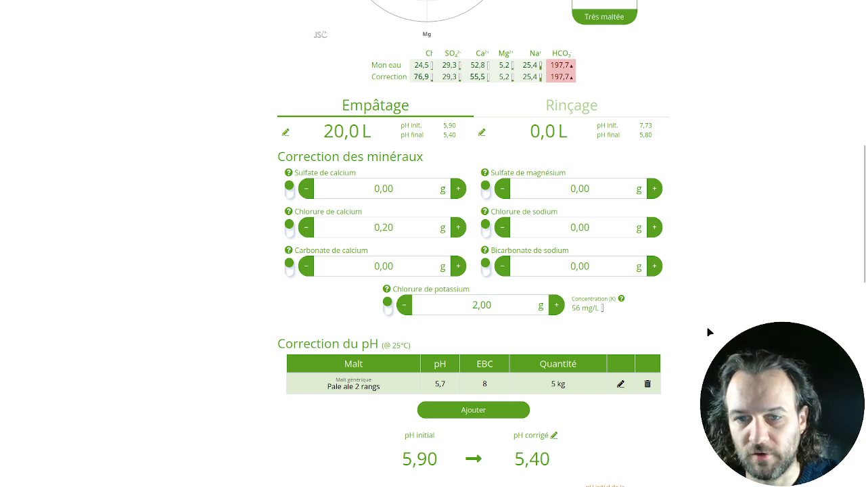
# Step: Adjust the SO4:Cl ratio to 0.5 and set the potassium chloride amount back to 2 g
pyautogui.scroll(2, 708, 333)
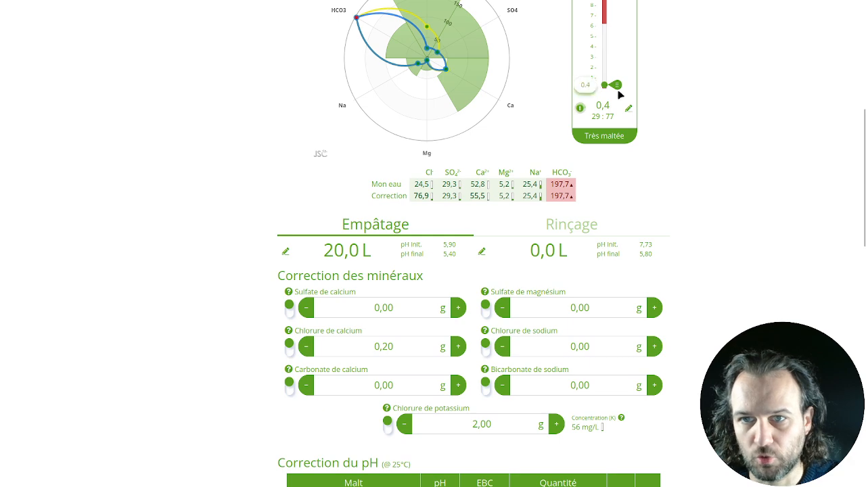
pyautogui.moveTo(607, 84); pyautogui.dragTo(608, 82)
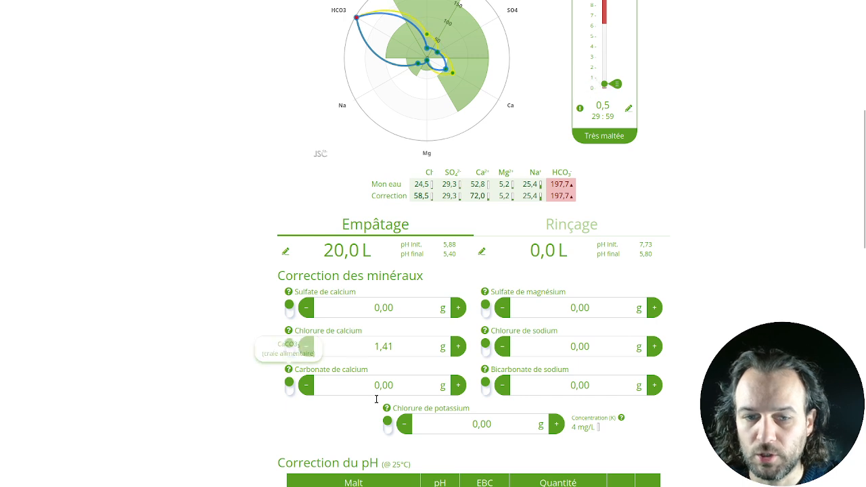
pyautogui.click(389, 422)
pyautogui.click(388, 422)
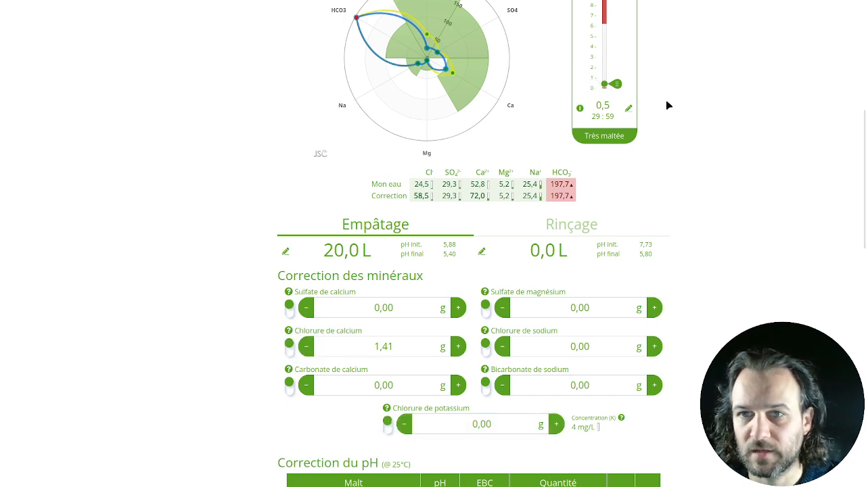
pyautogui.click(472, 424)
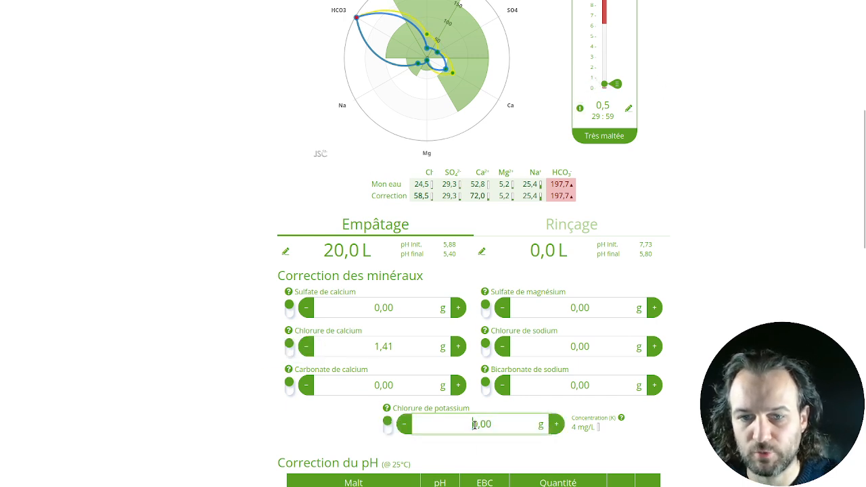
pyautogui.click(720, 202)
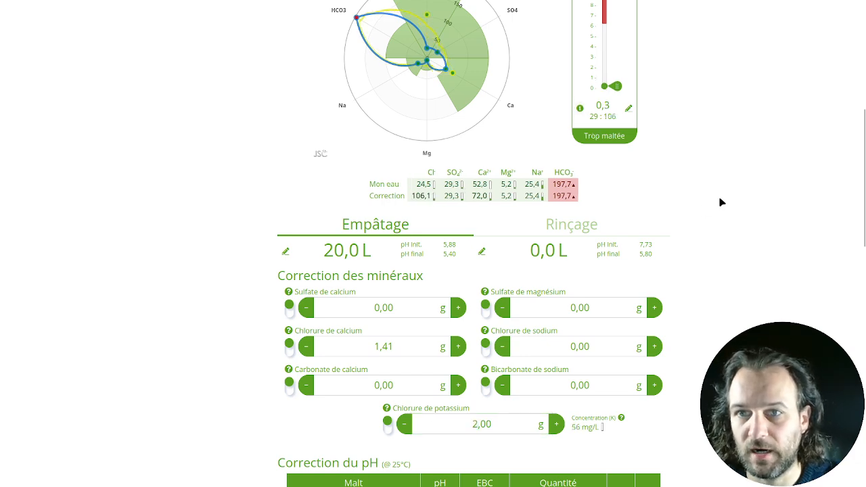
# Step: Disable the potassium chloride addition and adjust the SO4:Cl ratio to 1.2
pyautogui.moveTo(602, 92)
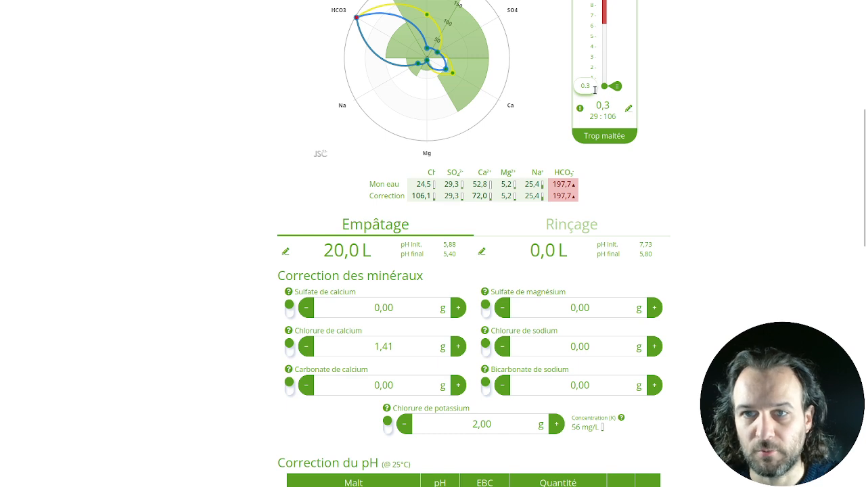
pyautogui.click(388, 424)
pyautogui.moveTo(602, 92)
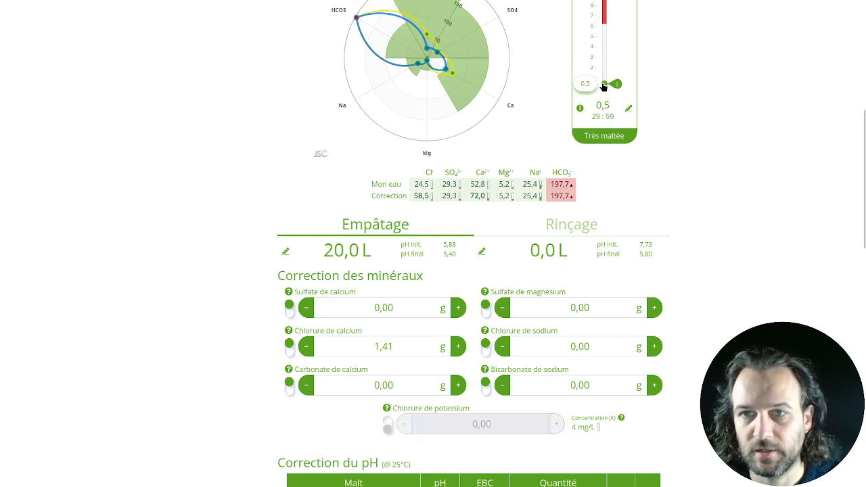
pyautogui.moveTo(603, 86); pyautogui.dragTo(606, 82)
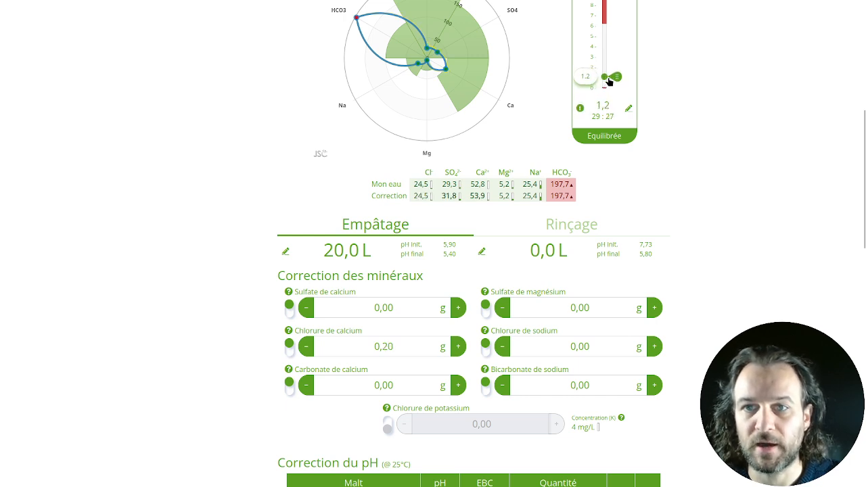
# Step: Enable potassium chloride again and set its amount to 2 g
pyautogui.click(385, 426)
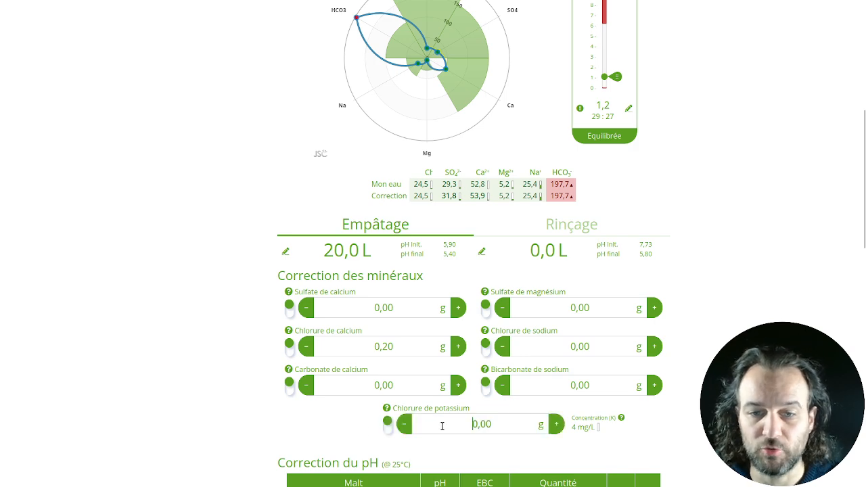
pyautogui.write('2')
pyautogui.press('Delete')
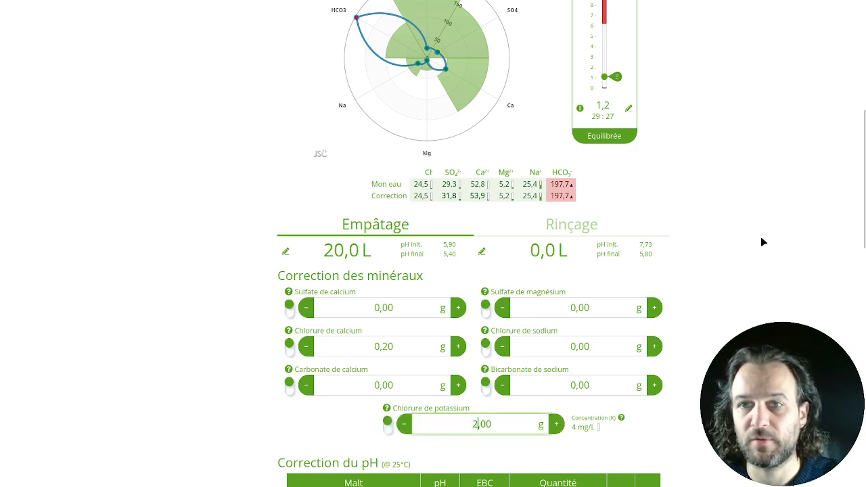
pyautogui.click(762, 241)
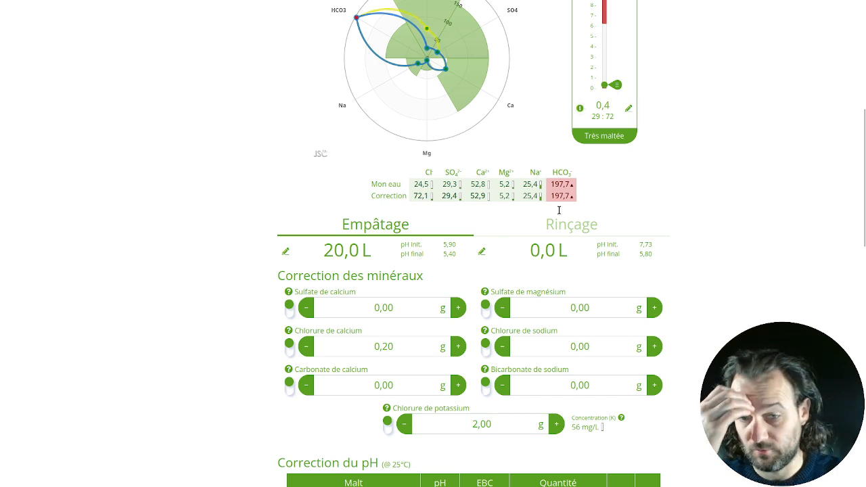
# Step: Reset potassium chloride by disabling and re-enabling it, and set its amount to 2 g
pyautogui.click(387, 422)
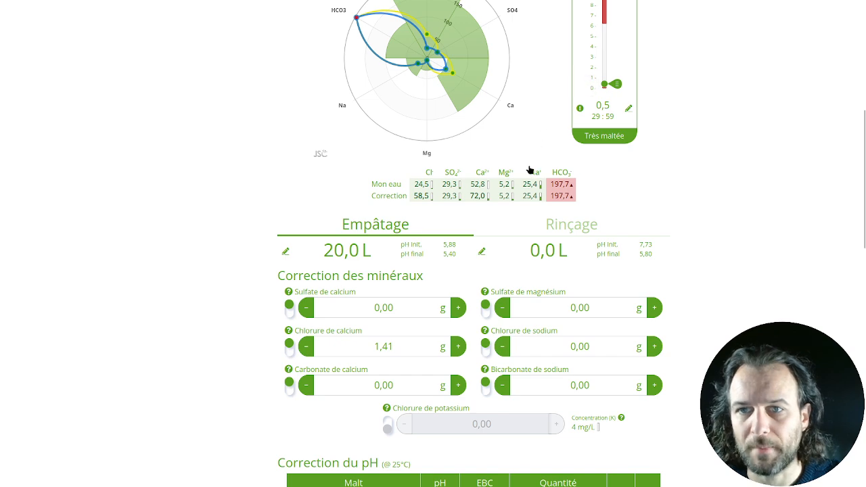
pyautogui.click(383, 424)
pyautogui.click(462, 419)
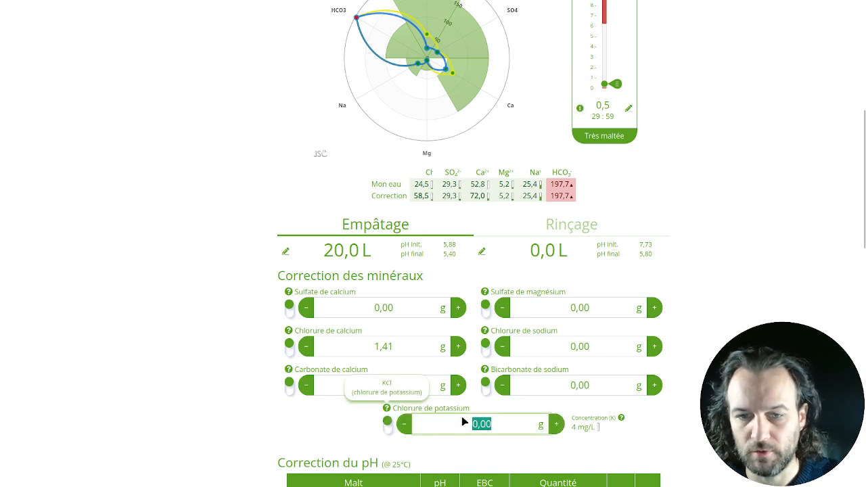
pyautogui.click(466, 424)
pyautogui.press('Delete')
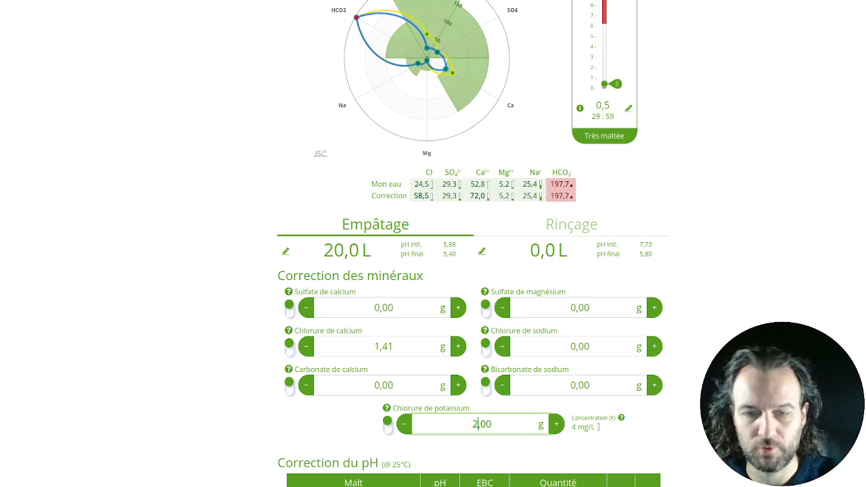
pyautogui.click(705, 138)
# Step: Adjust the SO4:Cl ratio to 1.0 and raise it further to 2.2
pyautogui.moveTo(606, 89)
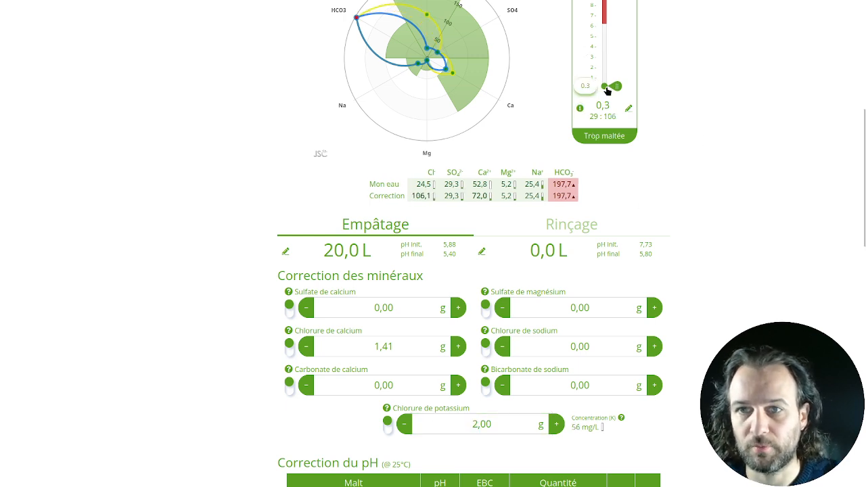
pyautogui.moveTo(607, 90); pyautogui.dragTo(608, 81)
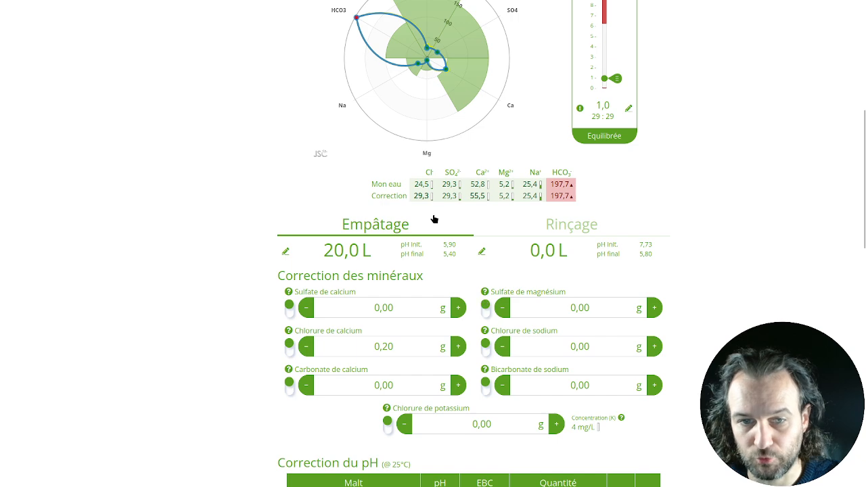
pyautogui.moveTo(604, 79); pyautogui.dragTo(602, 69)
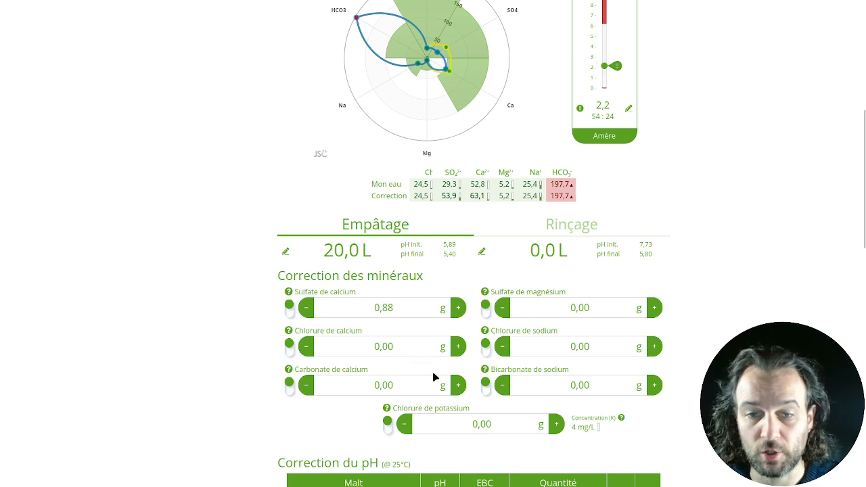
# Step: Set the potassium chloride amount to 2 g and switch that addition off again
pyautogui.click(457, 424)
pyautogui.press('BackSpace')
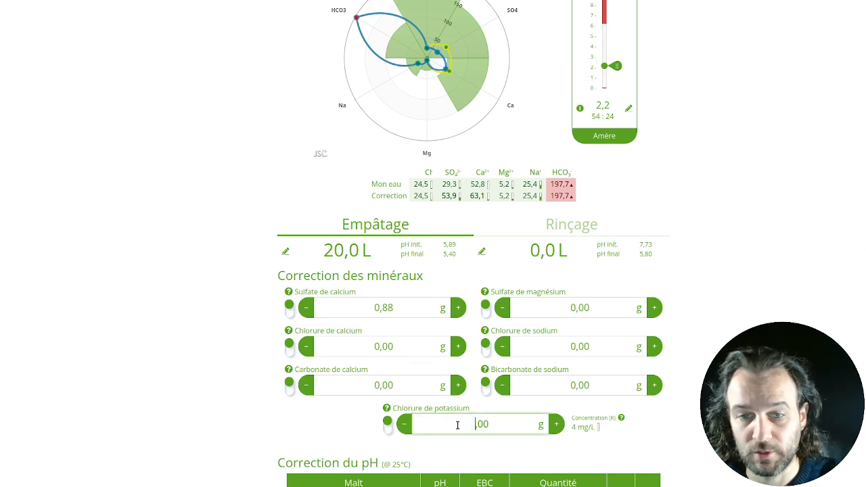
pyautogui.write('2')
pyautogui.click(736, 229)
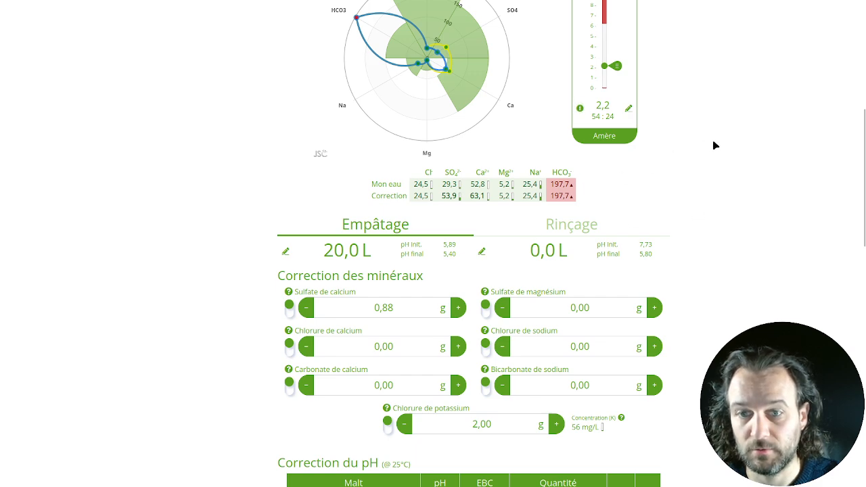
pyautogui.click(386, 422)
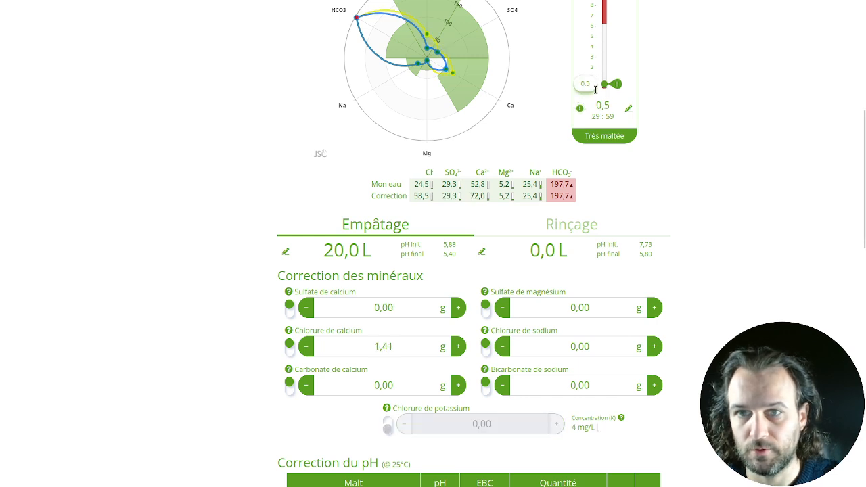
# Step: Raise the SO4:Cl ratio to 2.2, enable potassium chloride and set its amount to 2 g
pyautogui.moveTo(604, 88); pyautogui.dragTo(604, 70)
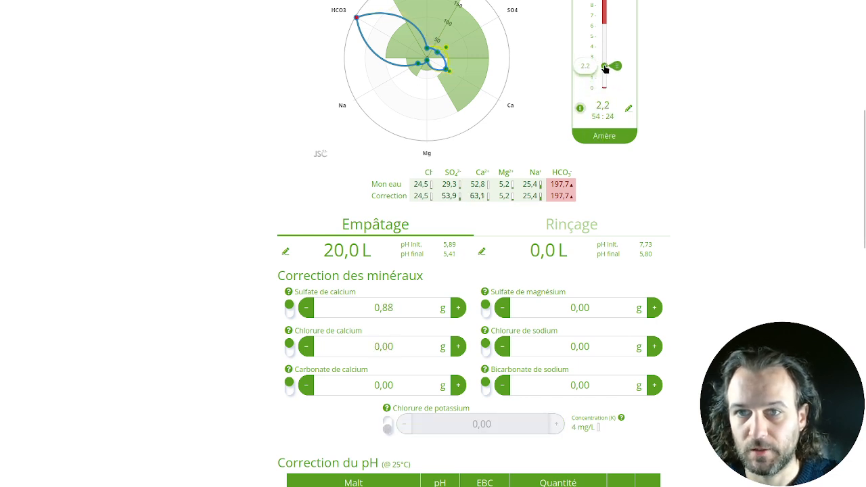
pyautogui.click(388, 422)
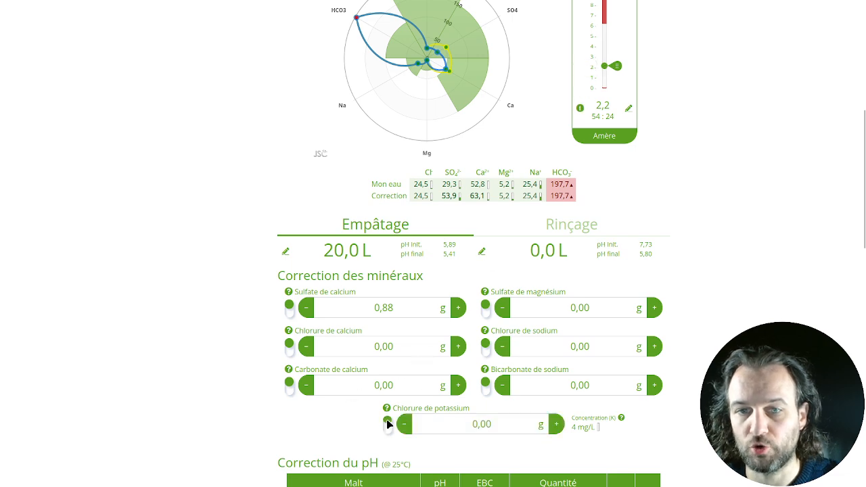
pyautogui.click(474, 423)
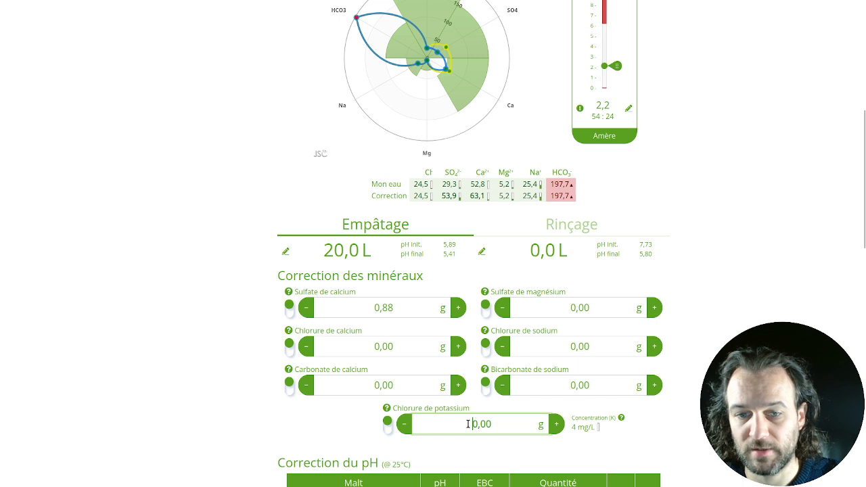
pyautogui.moveTo(468, 424); pyautogui.dragTo(476, 425)
pyautogui.write('2')
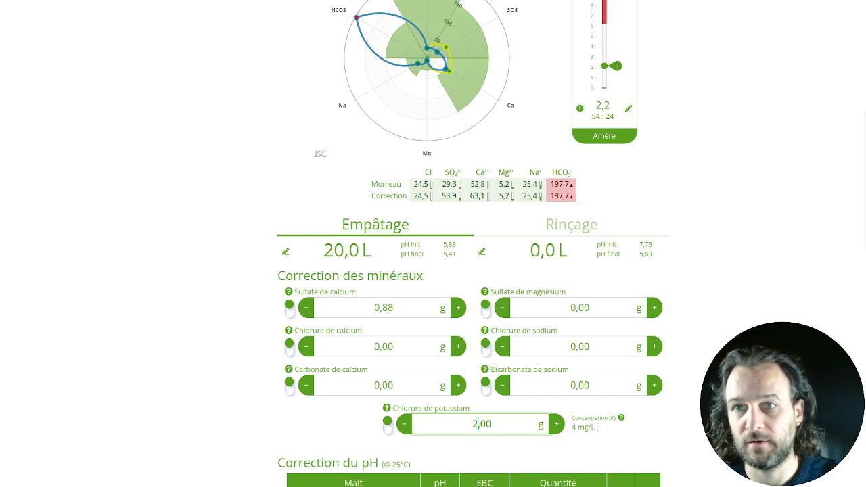
pyautogui.click(723, 310)
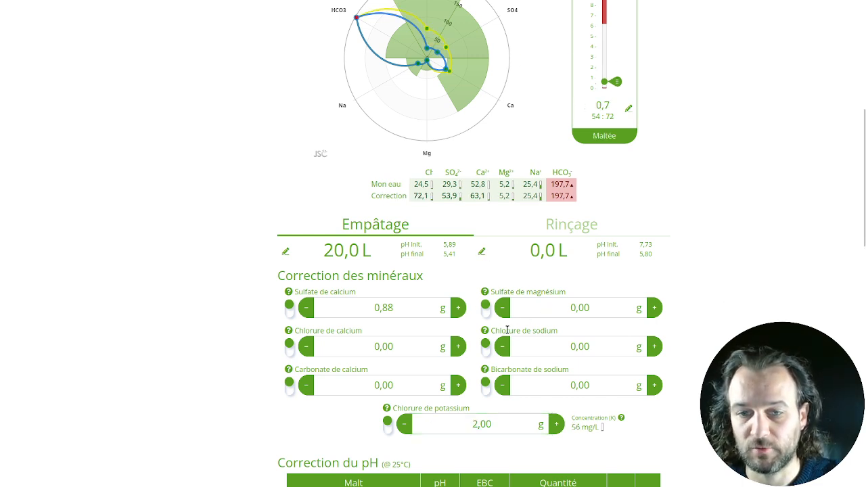
# Step: Set the SO4:Cl ratio to 2.4 and enter 2 g of potassium chloride
pyautogui.moveTo(603, 82); pyautogui.dragTo(605, 66)
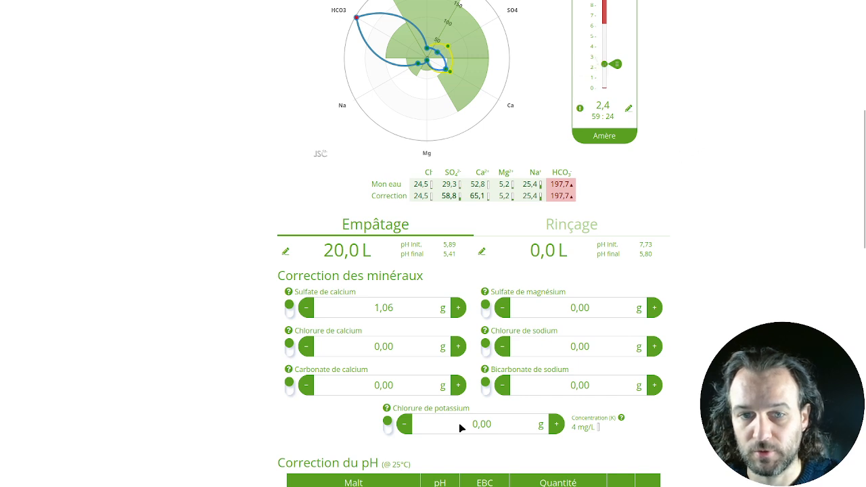
pyautogui.click(477, 418)
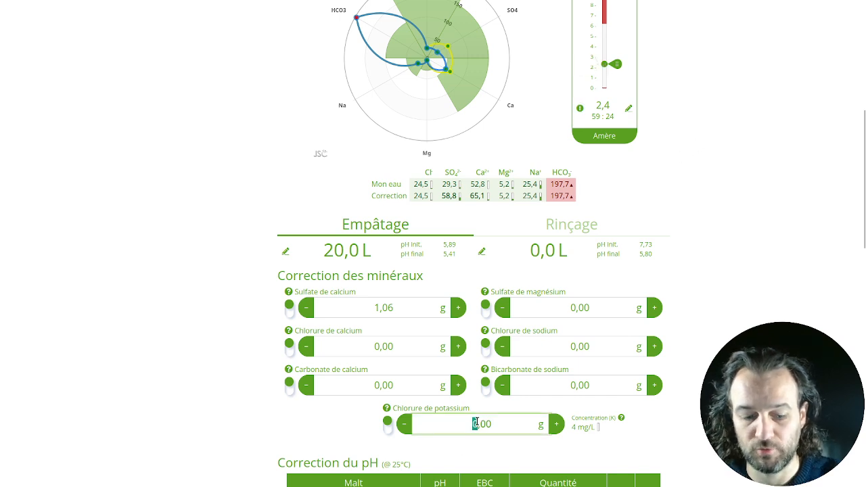
pyautogui.write('2')
pyautogui.press('Return')
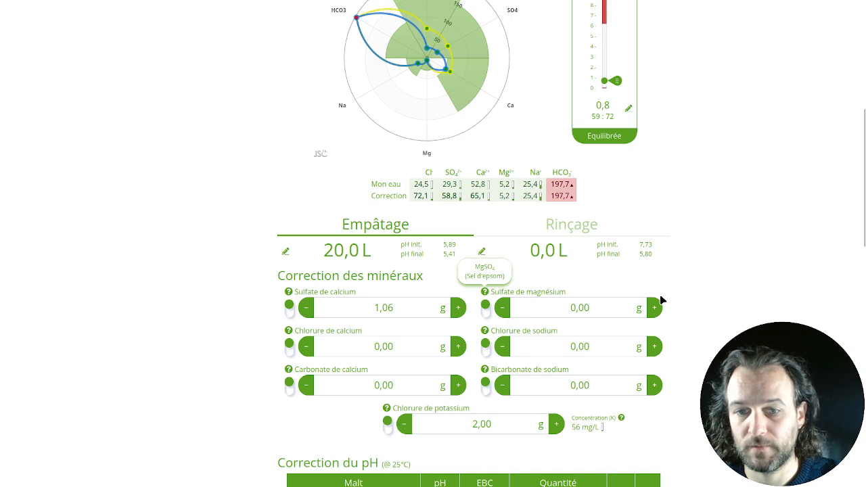
# Step: Raise the SO4:Cl ratio to 3.0 and set the potassium chloride amount back to 2 g
pyautogui.moveTo(604, 81); pyautogui.dragTo(605, 58)
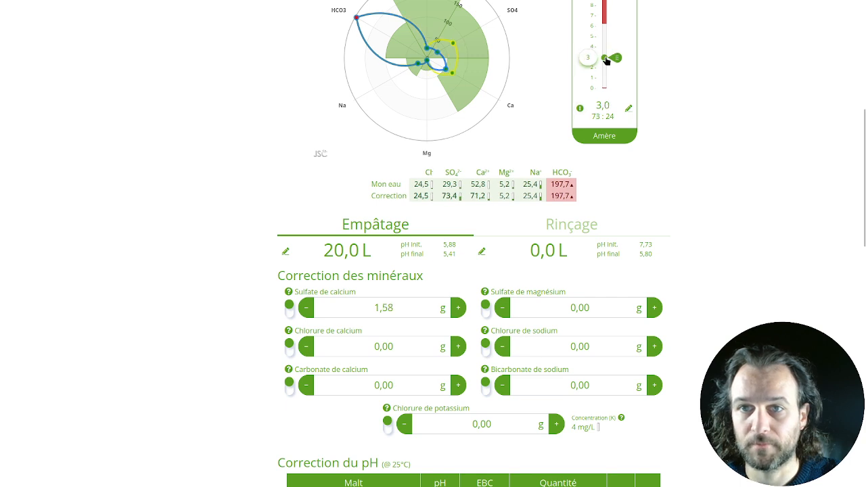
pyautogui.doubleClick(472, 424)
pyautogui.write('2')
pyautogui.click(451, 468)
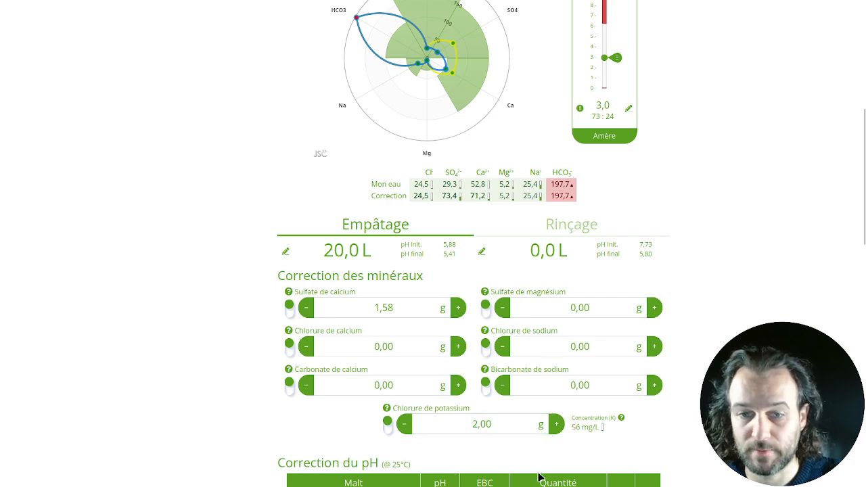
# Step: Reset the correction by switching potassium chloride off and on, and set the SO4:Cl ratio to 3.0 with 2 g of potassium chloride
pyautogui.click(388, 423)
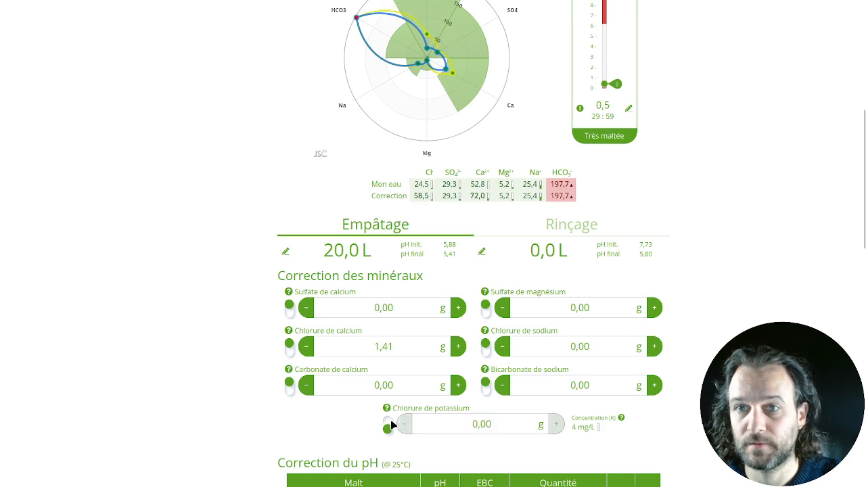
pyautogui.click(390, 422)
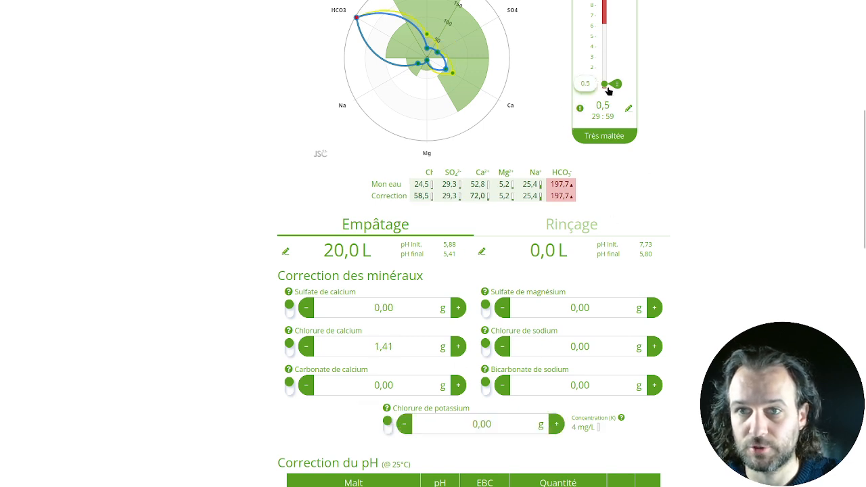
pyautogui.moveTo(608, 90); pyautogui.dragTo(607, 63)
pyautogui.click(475, 423)
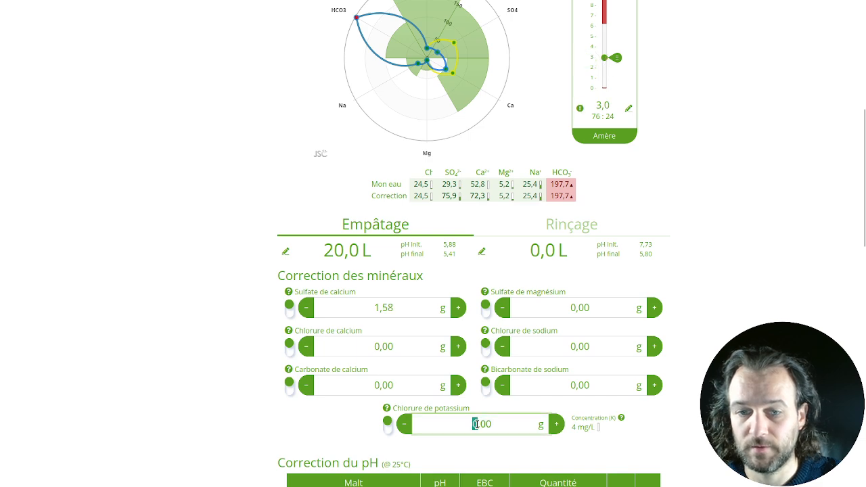
pyautogui.write('2')
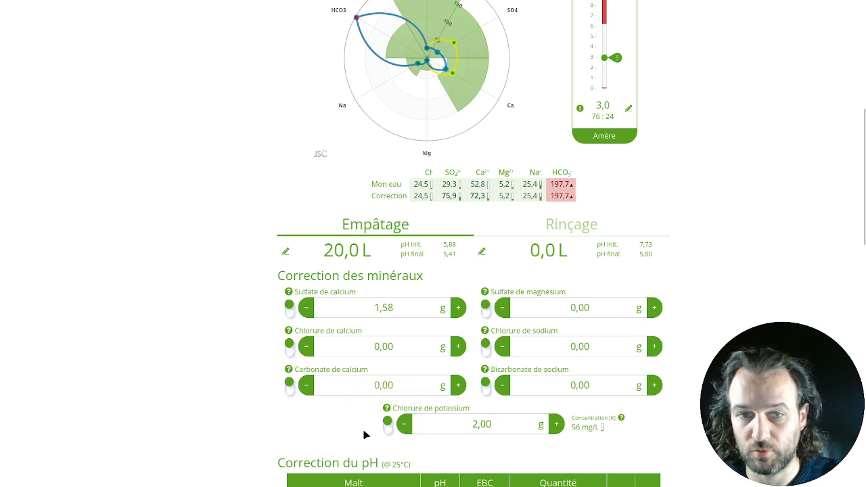
# Step: Disable and re-enable potassium chloride to reset the correction, and set its amount to 2 g
pyautogui.click(387, 424)
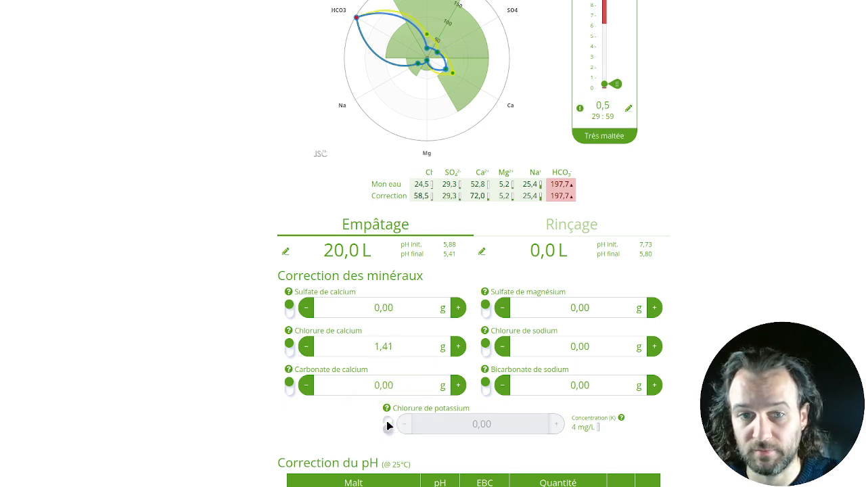
pyautogui.click(388, 424)
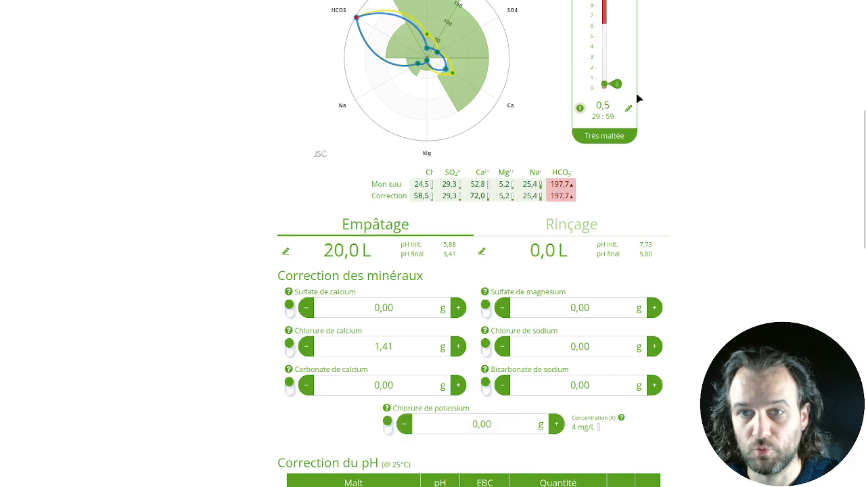
pyautogui.click(473, 424)
pyautogui.click(474, 425)
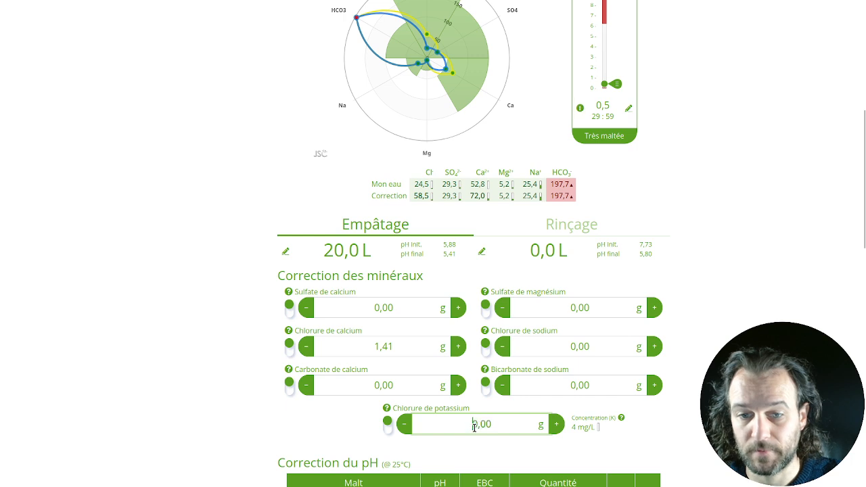
pyautogui.hotkey('shift', 'Right')
pyautogui.write('2')
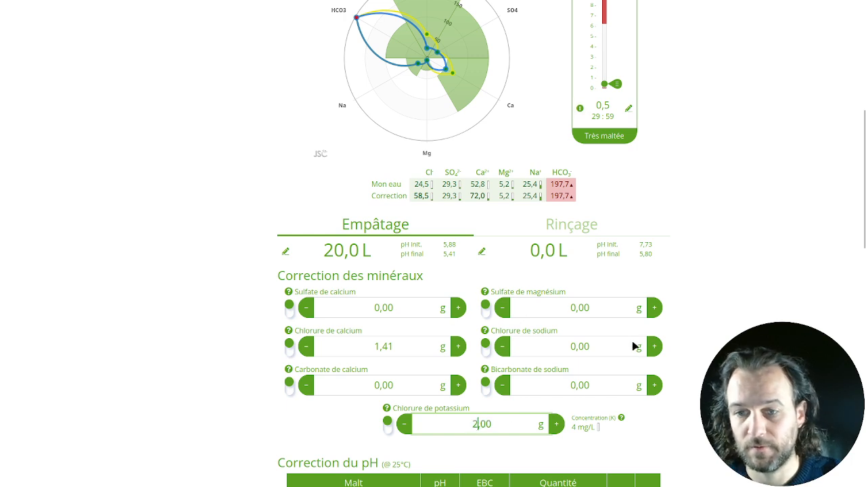
pyautogui.press('Return')
# Step: Adjust the SO4:Cl ratio to 1.0 and enter 2 g of potassium chloride
pyautogui.moveTo(608, 86)
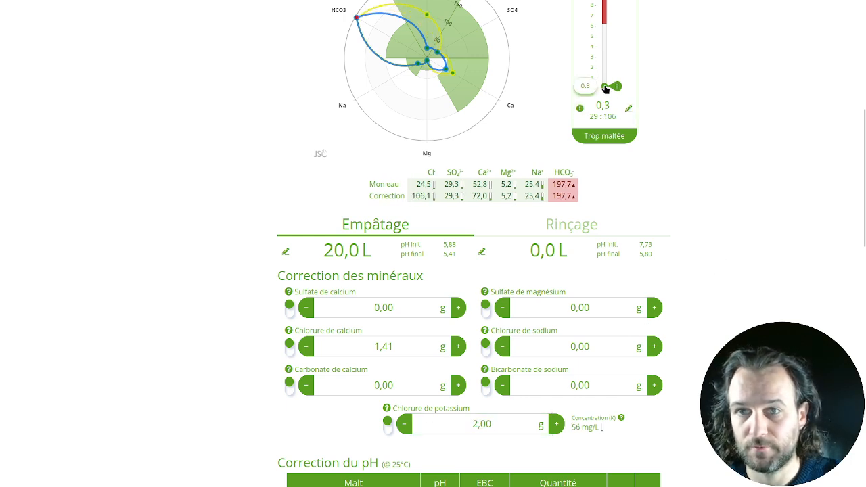
pyautogui.moveTo(605, 88)
pyautogui.mouseDown()
pyautogui.moveTo(608, 65)
pyautogui.moveTo(607, 81)
pyautogui.mouseUp()
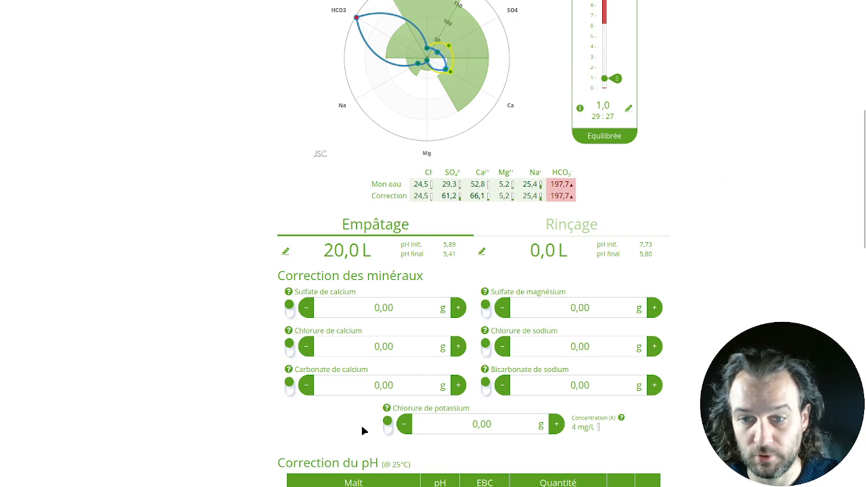
pyautogui.click(471, 425)
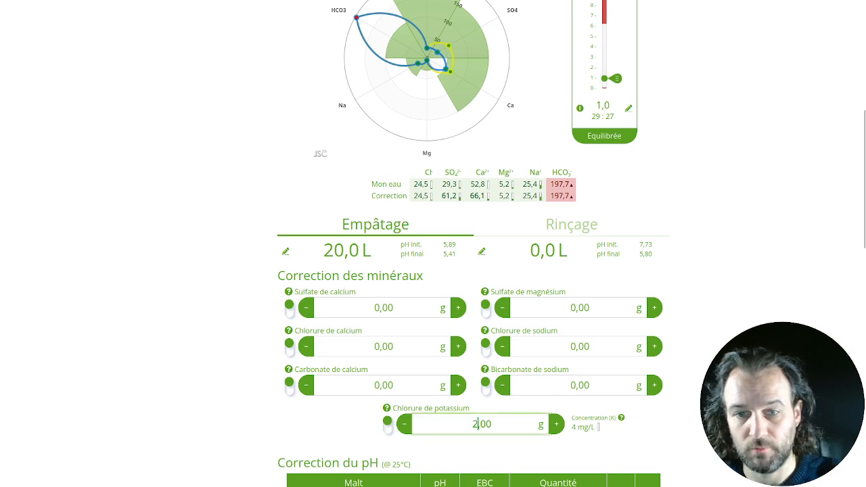
pyautogui.write('2')
pyautogui.click(284, 424)
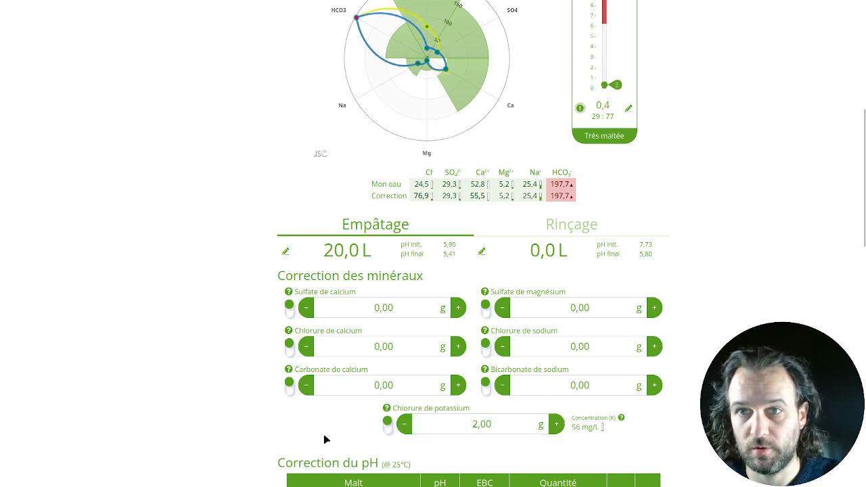
# Step: Raise the SO4:Cl ratio to 3.3 and set the potassium chloride amount to 2 g
pyautogui.moveTo(603, 87)
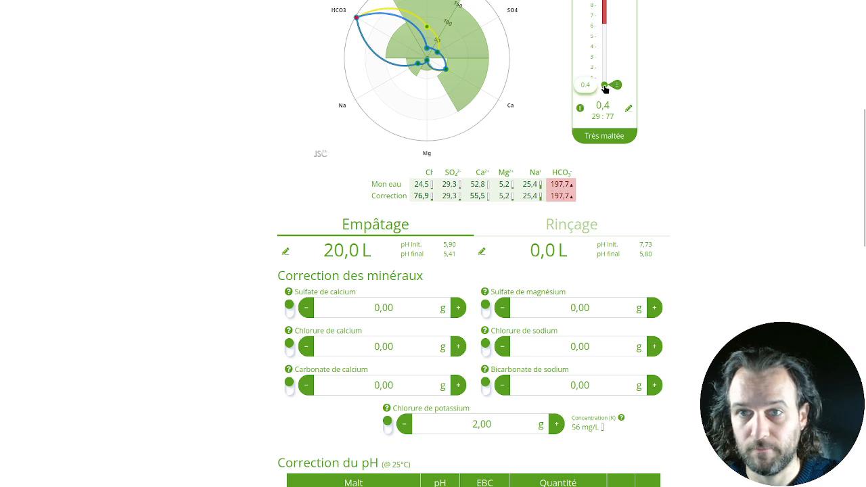
pyautogui.moveTo(604, 85); pyautogui.dragTo(602, 55)
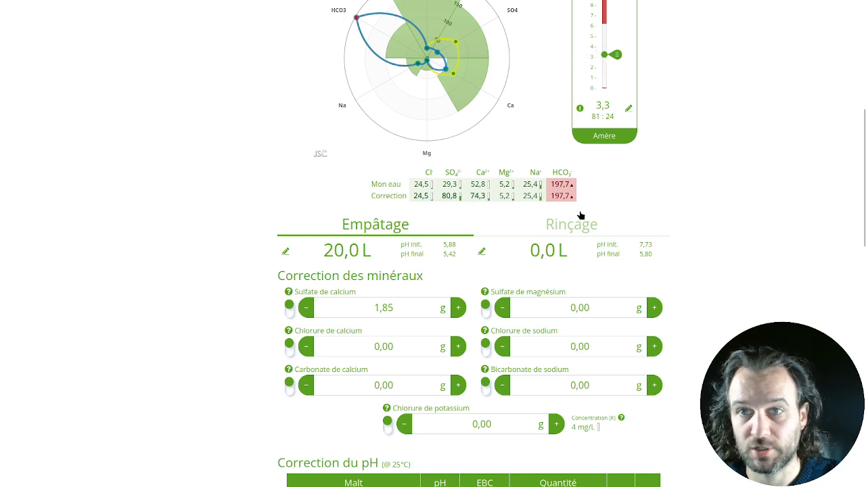
pyautogui.click(465, 422)
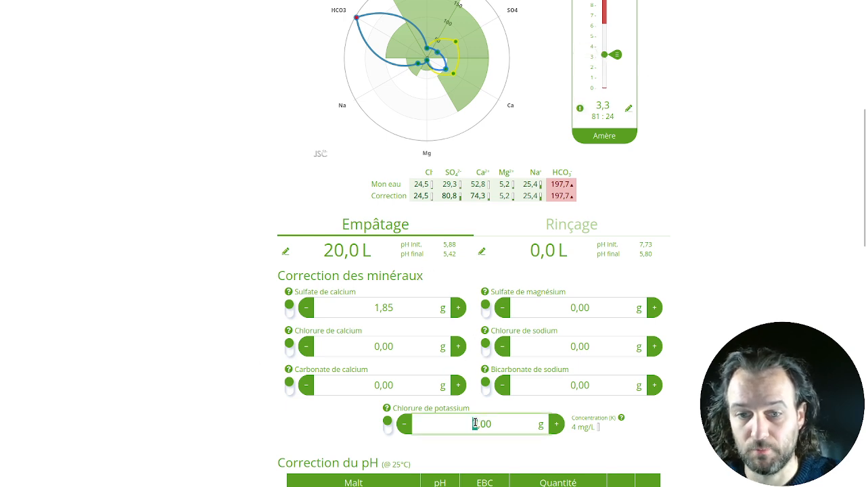
pyautogui.click(464, 452)
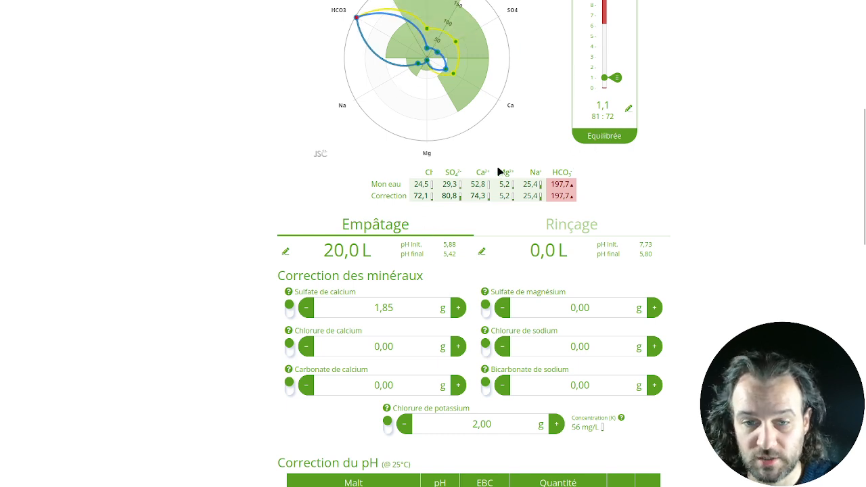
# Step: Reduce the mash calcium sulfate amount in stages to 1.80 g, 1.70 g and finally 1.60 g
pyautogui.click(395, 308)
pyautogui.moveTo(395, 309); pyautogui.dragTo(389, 308)
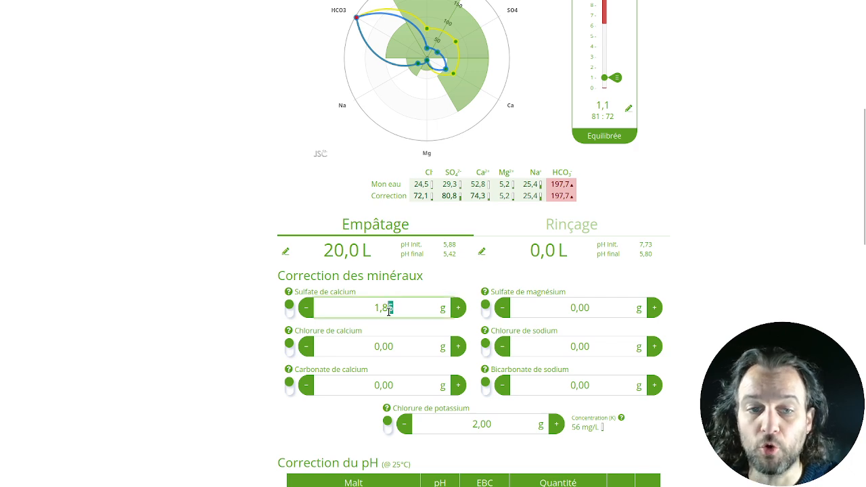
pyautogui.write('0')
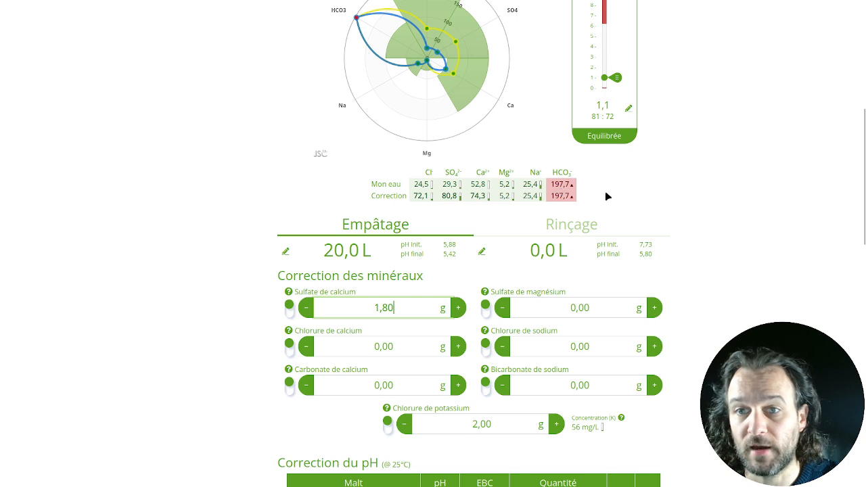
pyautogui.click(628, 181)
pyautogui.click(384, 307)
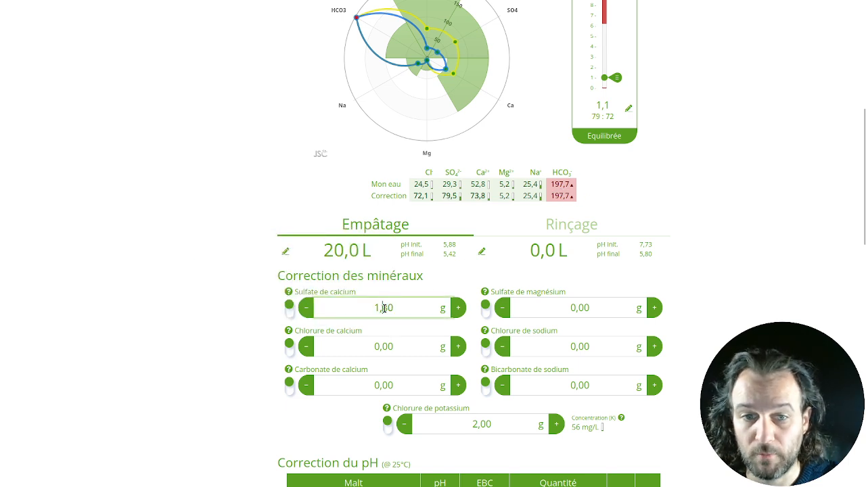
pyautogui.press('BackSpace')
pyautogui.write('7')
pyautogui.click(674, 172)
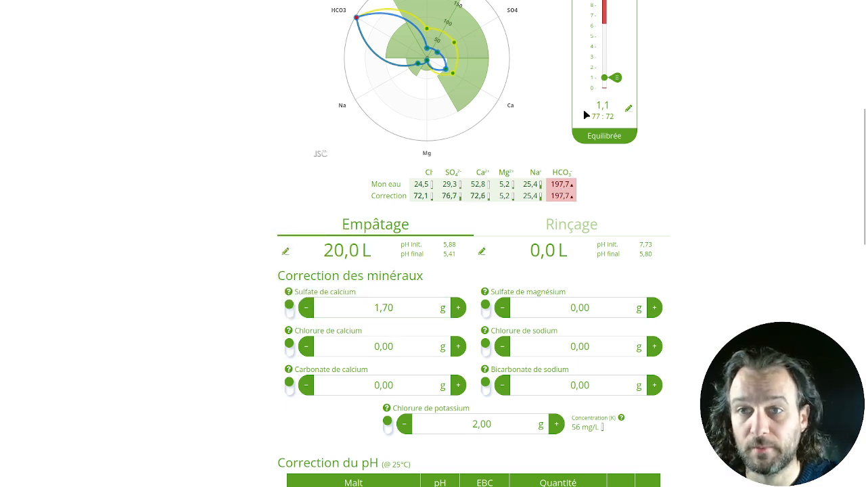
pyautogui.click(388, 308)
pyautogui.press('BackSpace')
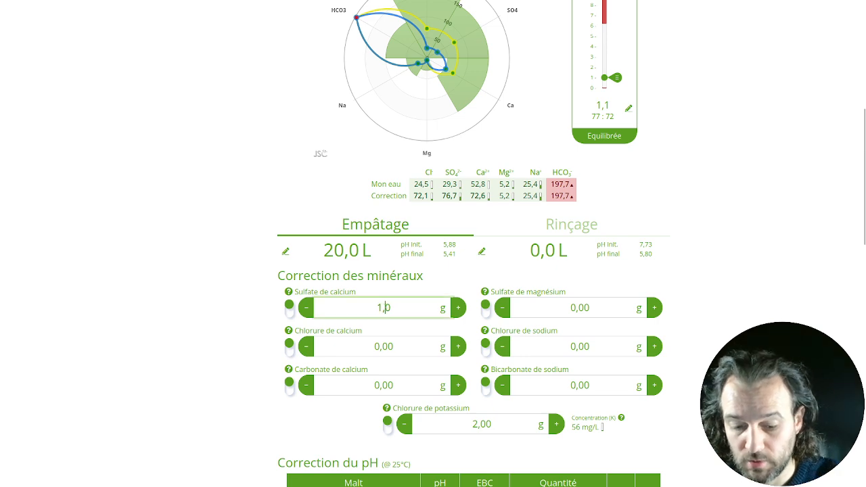
pyautogui.write('6')
pyautogui.click(643, 178)
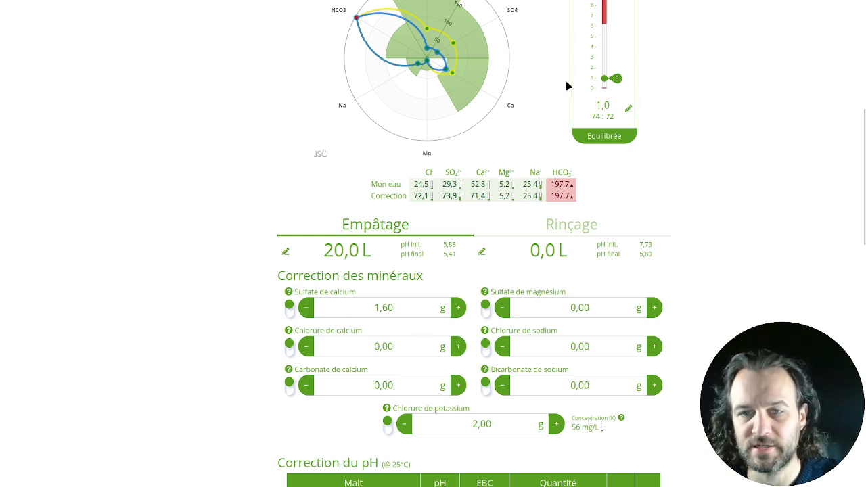
# Step: Review the SO4:Cl ratio, the pH correction and the total additives needed for the adjusted water
pyautogui.moveTo(610, 78)
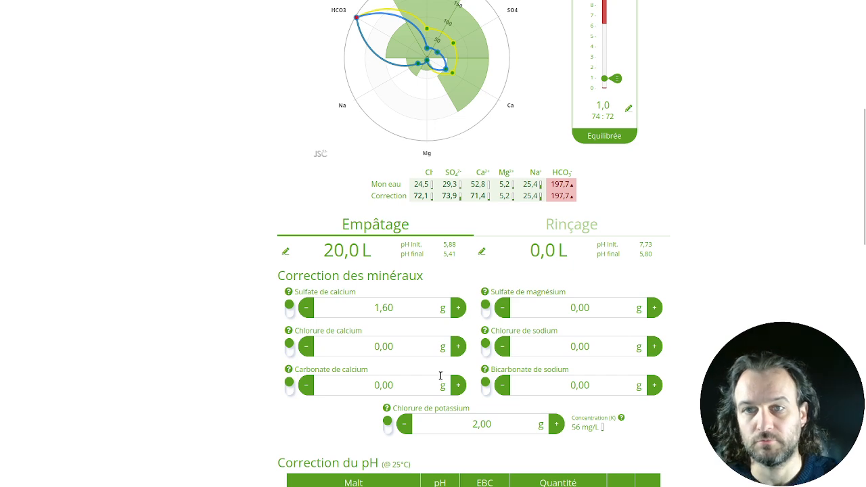
pyautogui.scroll(-5, 398, 271)
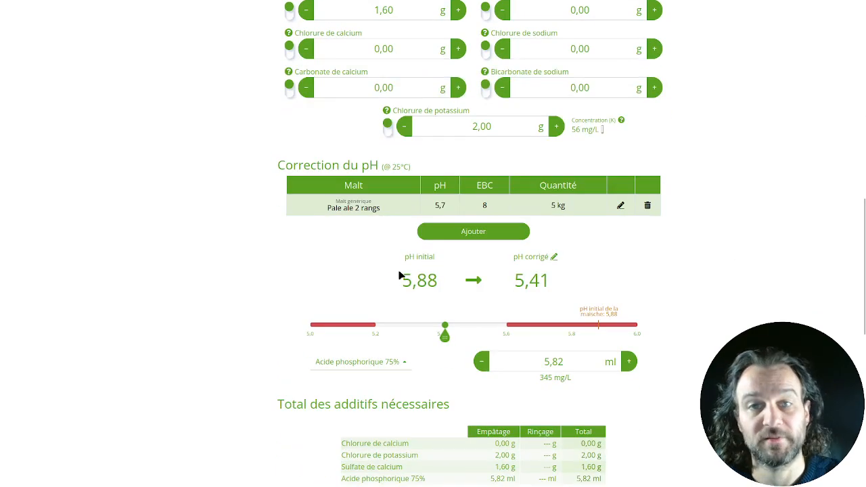
pyautogui.scroll(3, 399, 275)
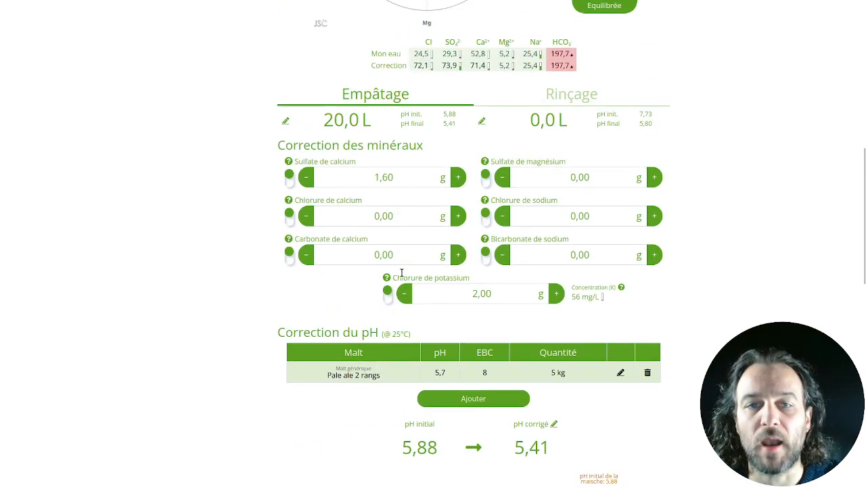